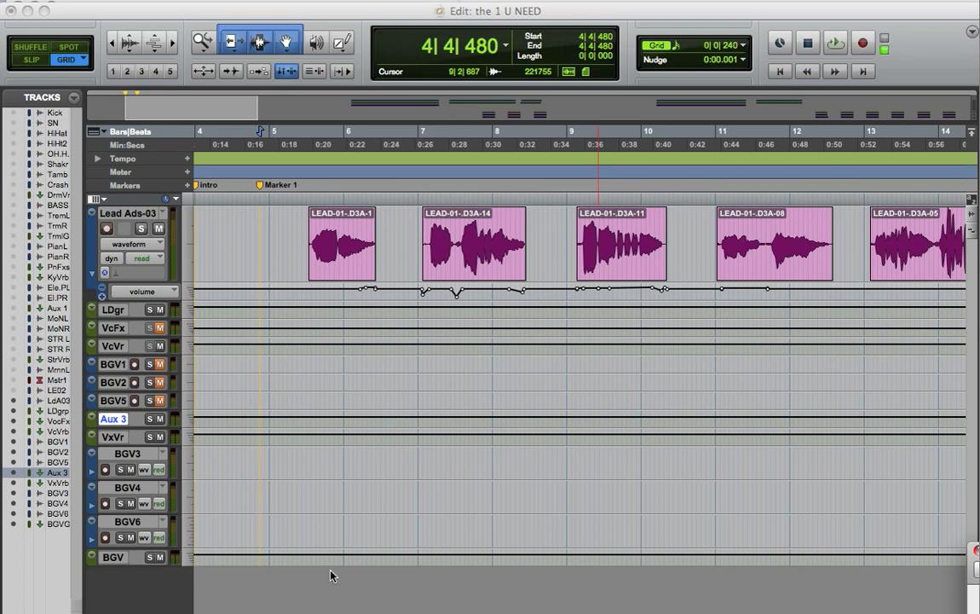
Set the Lead Ads-03 volume lane height to medium and play the session from Marker 1.
{"action": "left_click", "coordinate": [185, 293]}
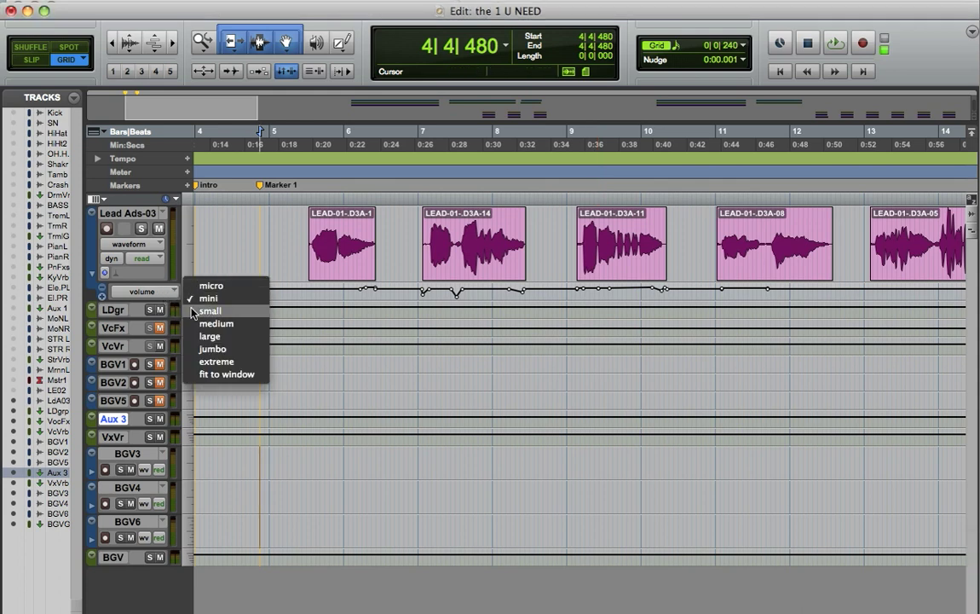
{"action": "left_click", "coordinate": [194, 323]}
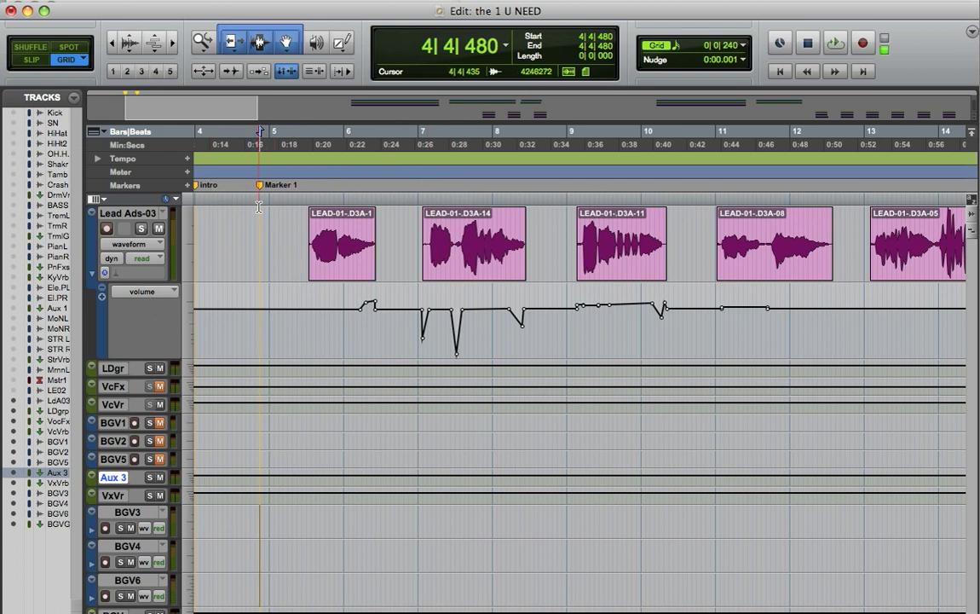
{"action": "key", "text": "space"}
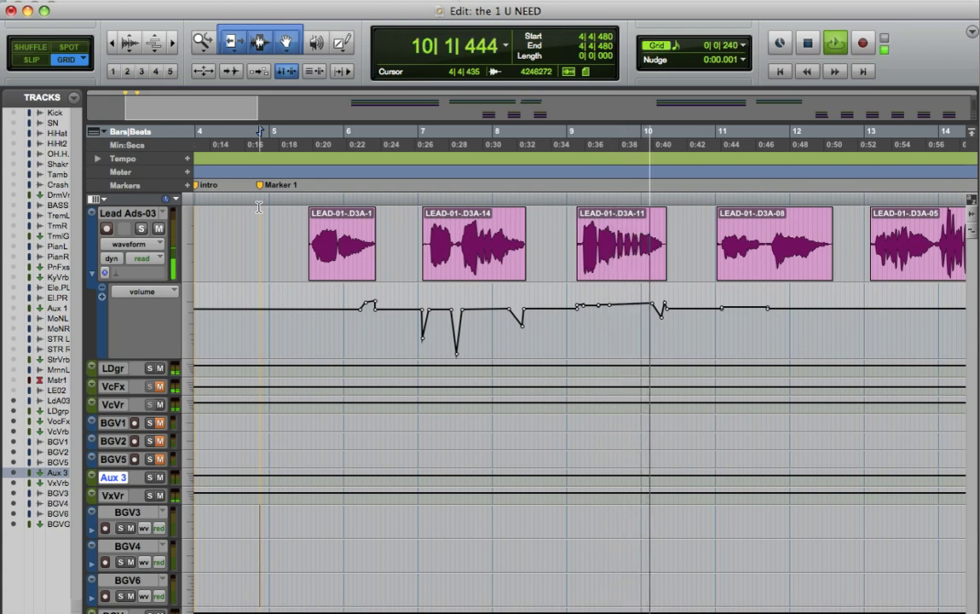
{"action": "key", "text": "space"}
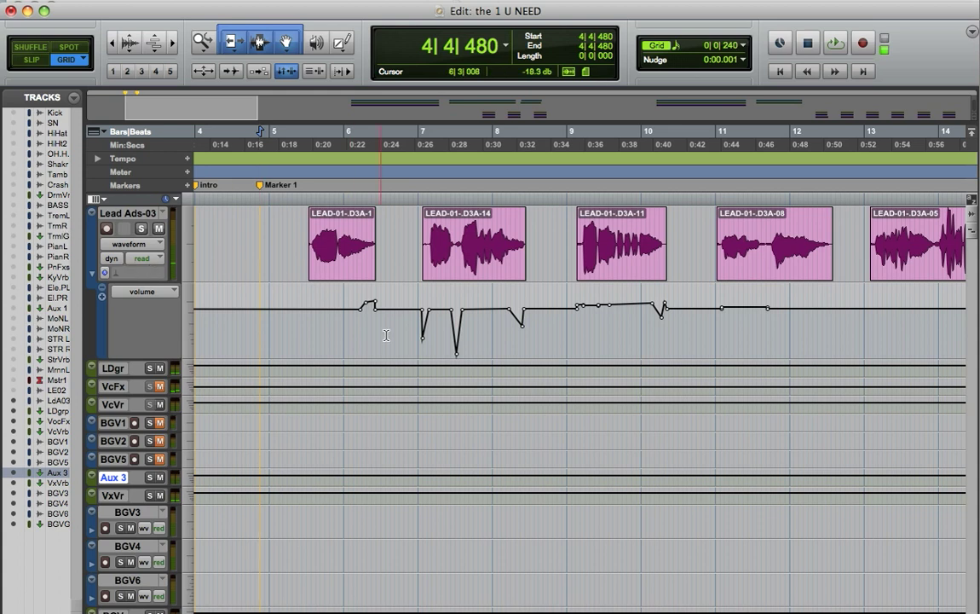
Play the lead vocal from 6|1|720, just before the volume rise at the end of the first clip.
{"action": "left_click", "coordinate": [357, 308]}
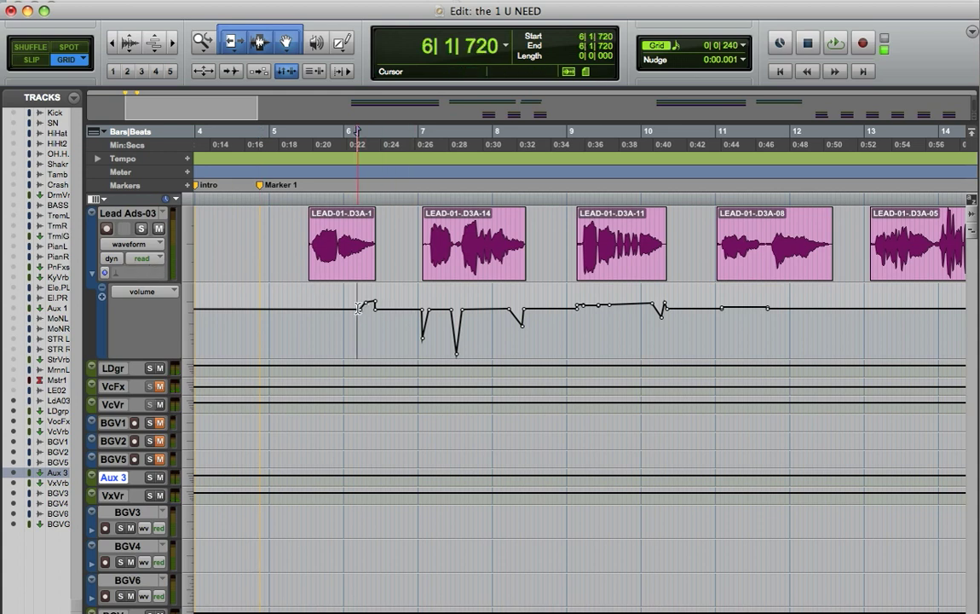
{"action": "key", "text": "super+bracketright"}
{"action": "key", "text": "super+bracketright"}
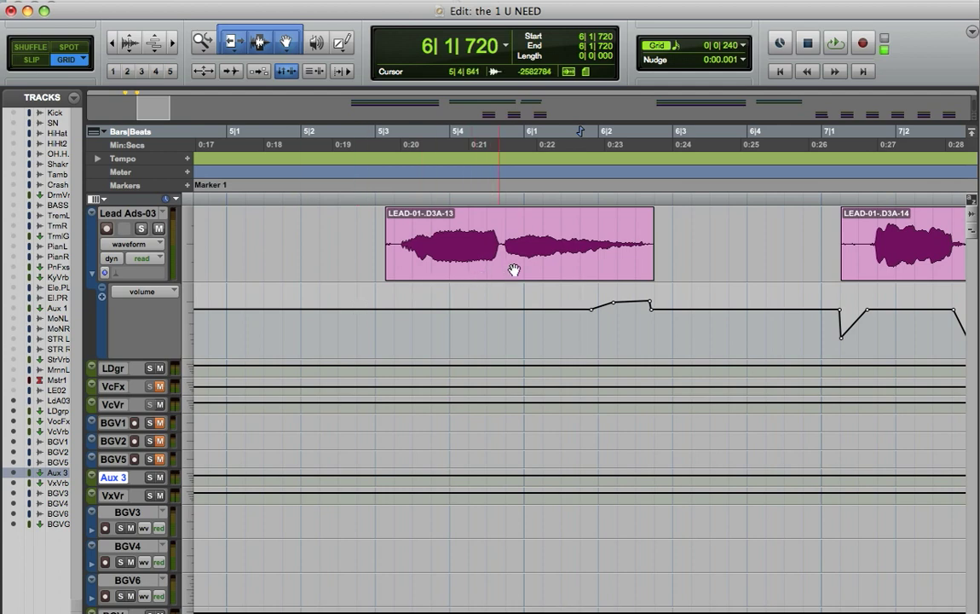
{"action": "key", "text": "space"}
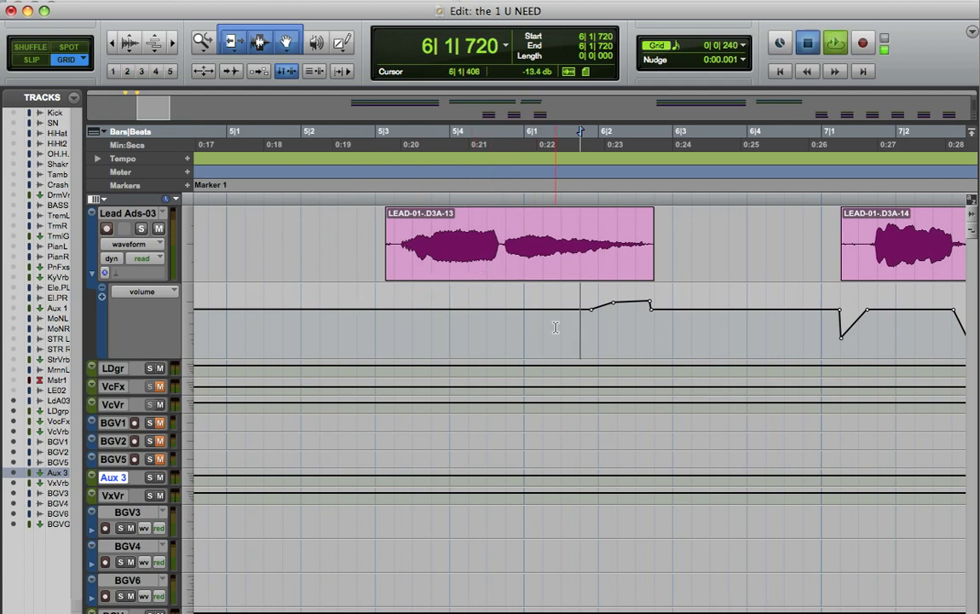
{"action": "key", "text": "space"}
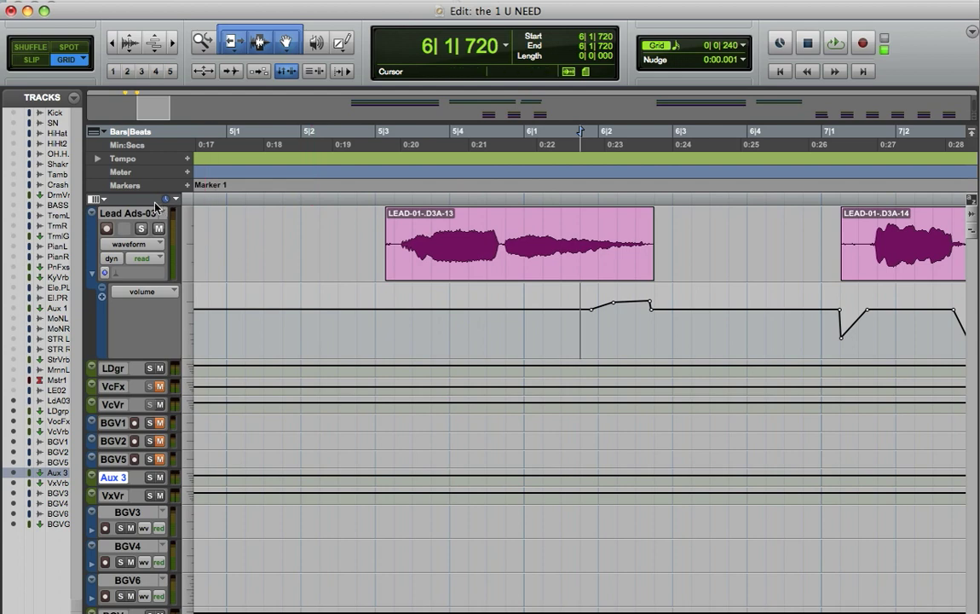
Show Inserts A-E for the tracks and open the Lead Ads-03 Compressor/Limiter Dyn3, placing its window below the volume lane.
{"action": "left_click", "coordinate": [96, 200]}
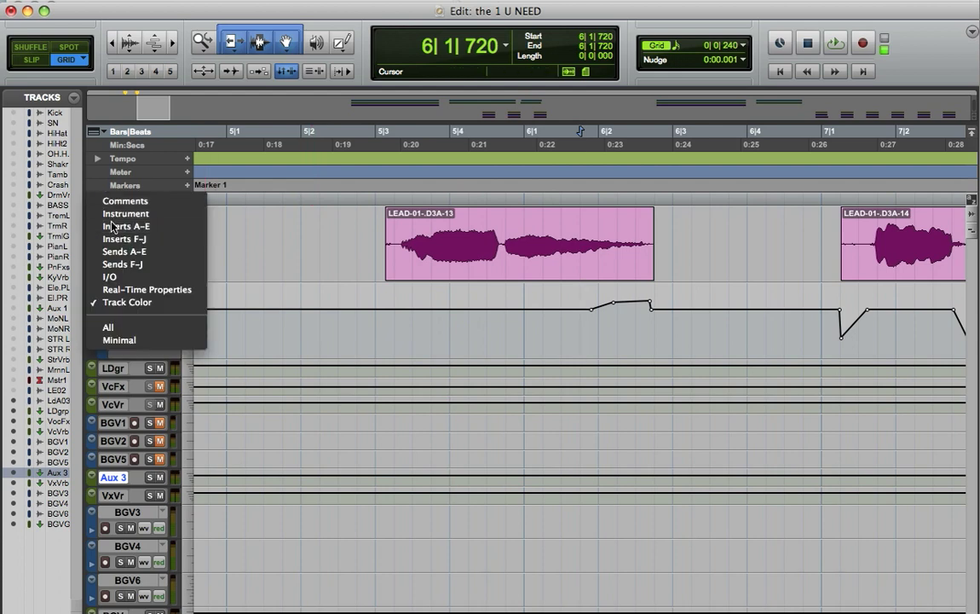
{"action": "left_click", "coordinate": [109, 226]}
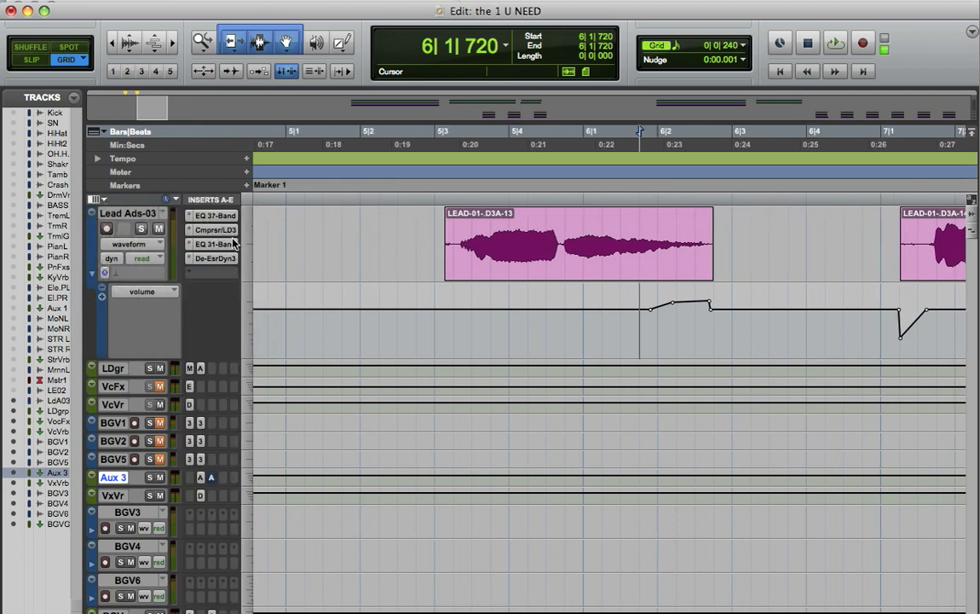
{"action": "left_click", "coordinate": [218, 231]}
{"action": "left_click", "coordinate": [218, 230]}
{"action": "left_click", "coordinate": [231, 230]}
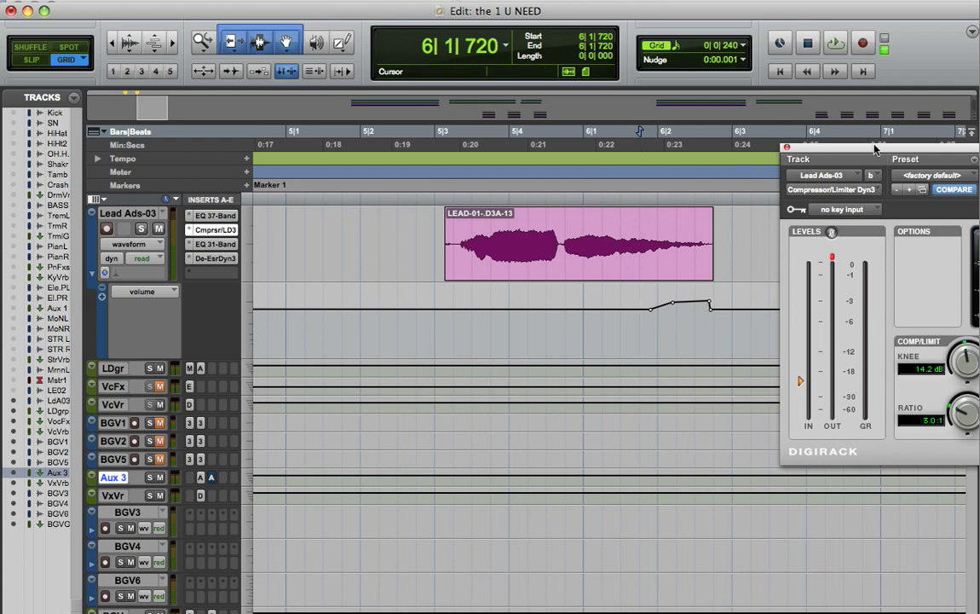
{"action": "left_click_drag", "start_coordinate": [788, 141], "coordinate": [377, 373]}
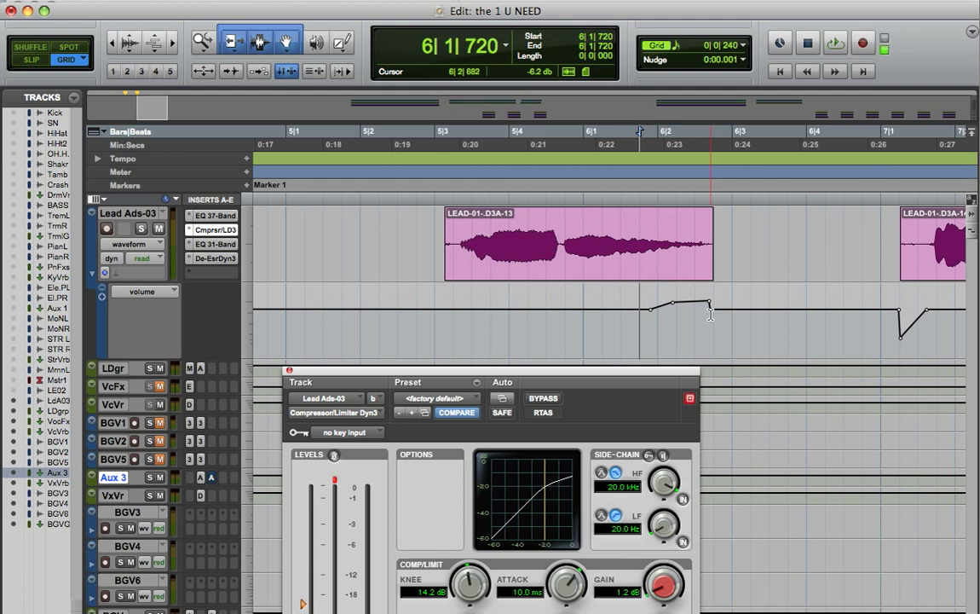
Play from 6|4|240 into the start of clip LEAD-01-.D3A-14, with its first volume dip zoomed in.
{"action": "key", "text": "r"}
{"action": "key", "text": "r"}
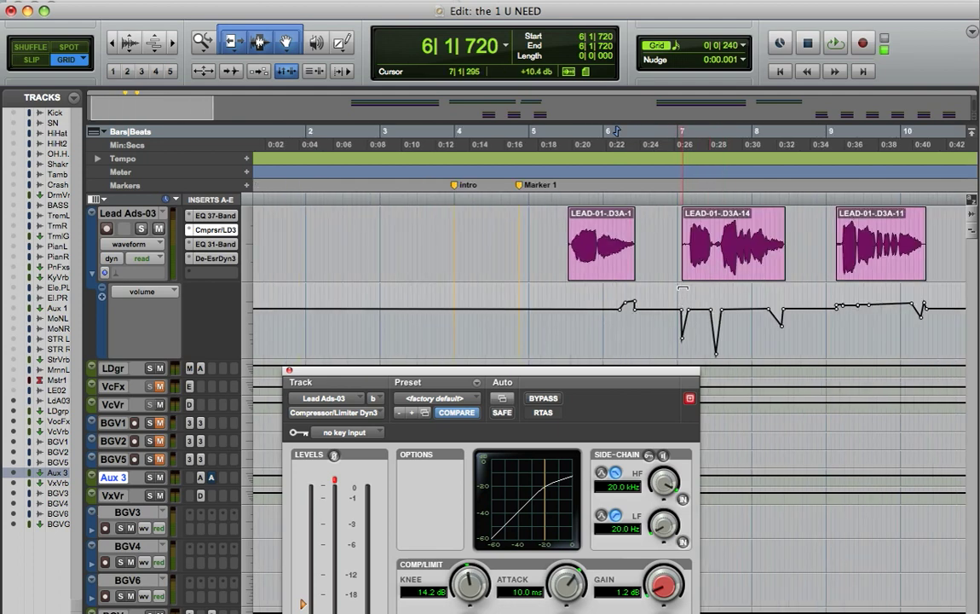
{"action": "left_click", "coordinate": [664, 243]}
{"action": "key", "text": "space"}
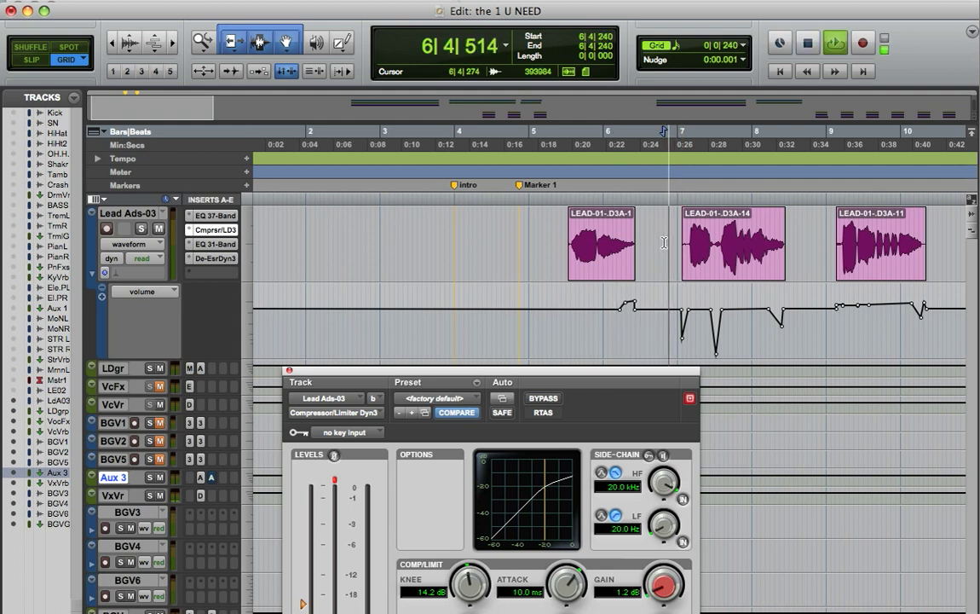
{"action": "key", "text": "super+bracketright"}
{"action": "key", "text": "super+bracketright"}
{"action": "key", "text": "space"}
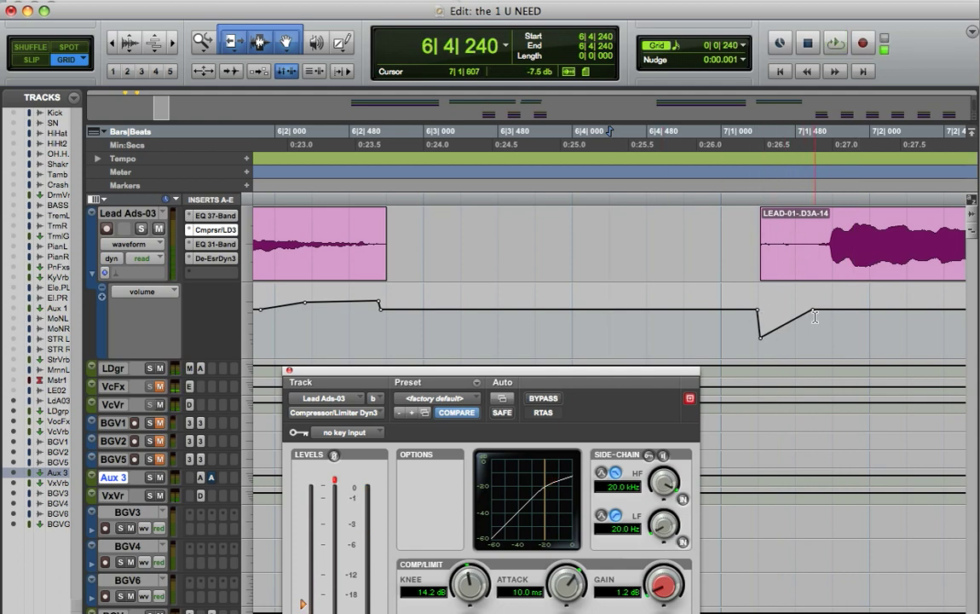
Set the Lead Ads-03 automation mode to off and solo the Lead Ads-03 and LDgr tracks.
{"action": "left_click", "coordinate": [147, 259]}
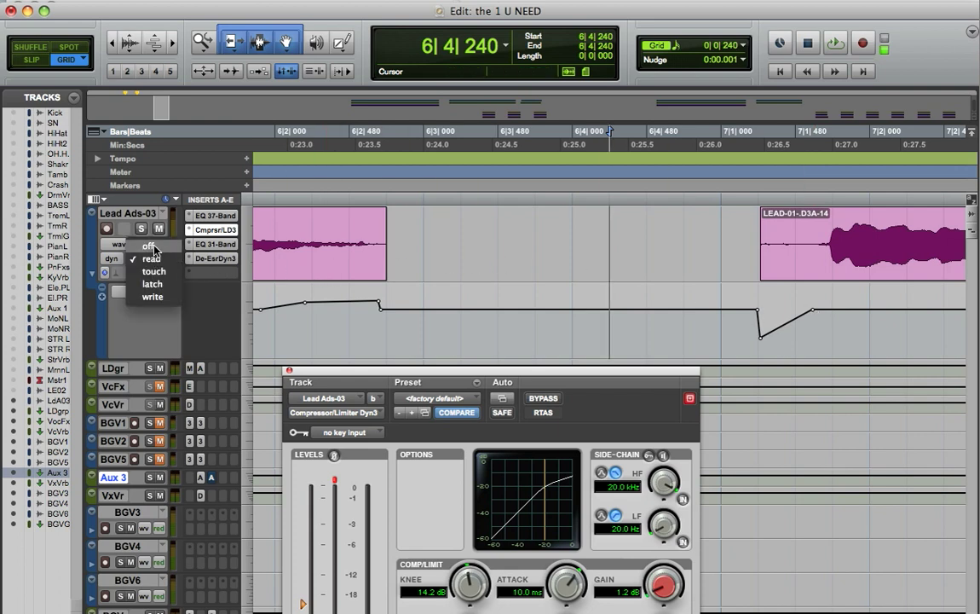
{"action": "left_click", "coordinate": [150, 246]}
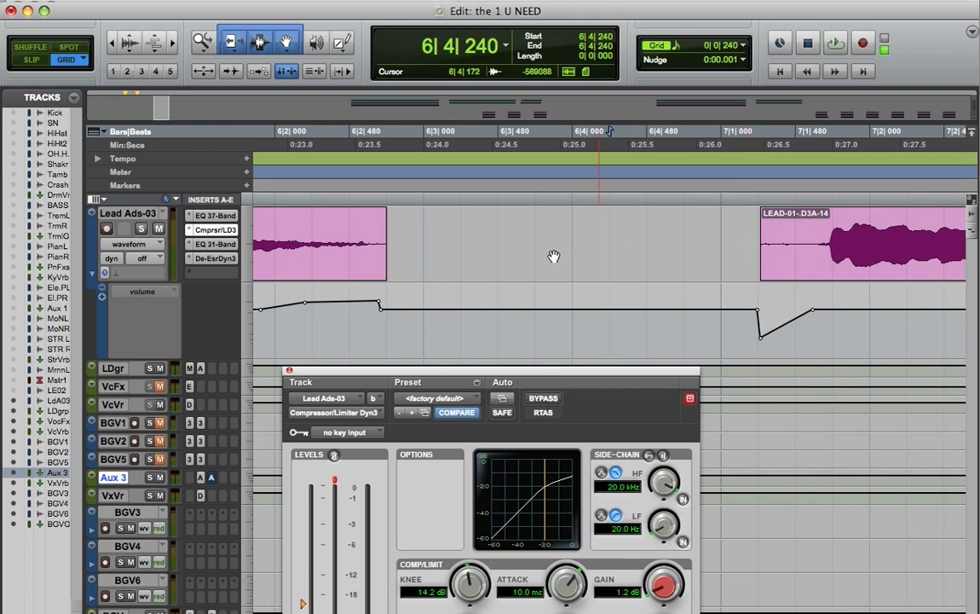
{"action": "left_click", "coordinate": [141, 228]}
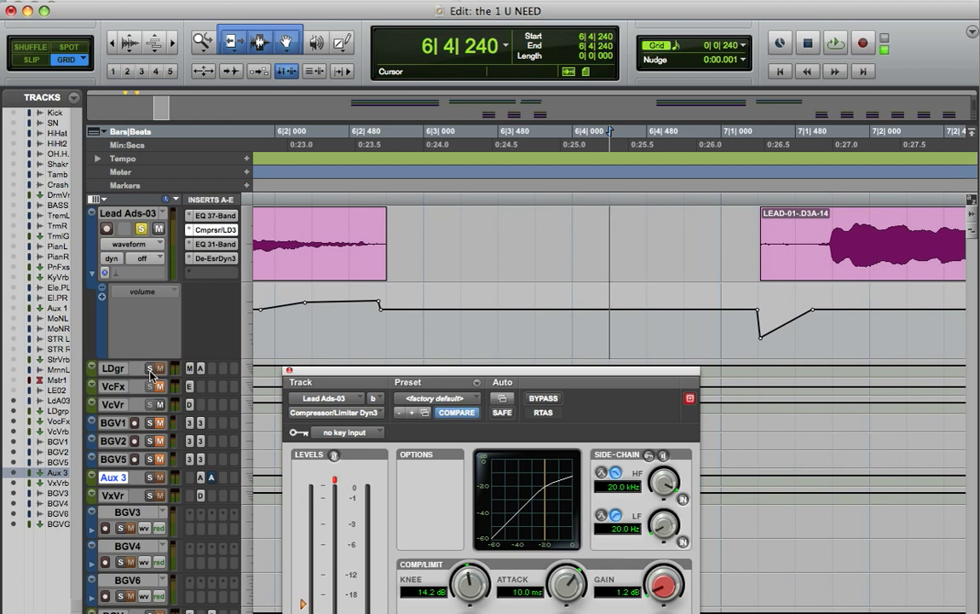
{"action": "left_click", "coordinate": [150, 368]}
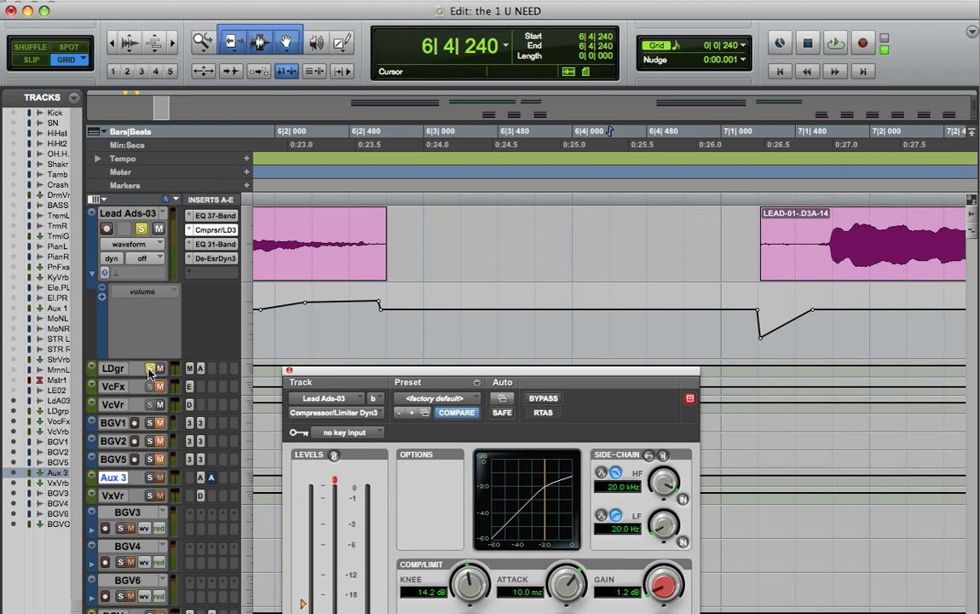
Play the soloed lead vocal twice from 6|4|240 through the start of clip LEAD-01-.D3A-14 without automation.
{"action": "key", "text": "space"}
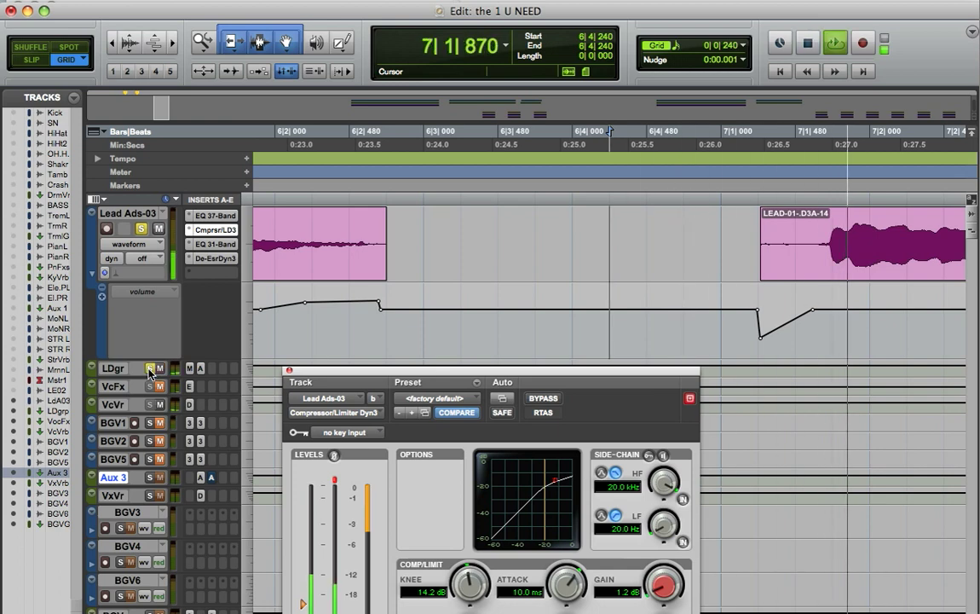
{"action": "key", "text": "space"}
{"action": "key", "text": "space"}
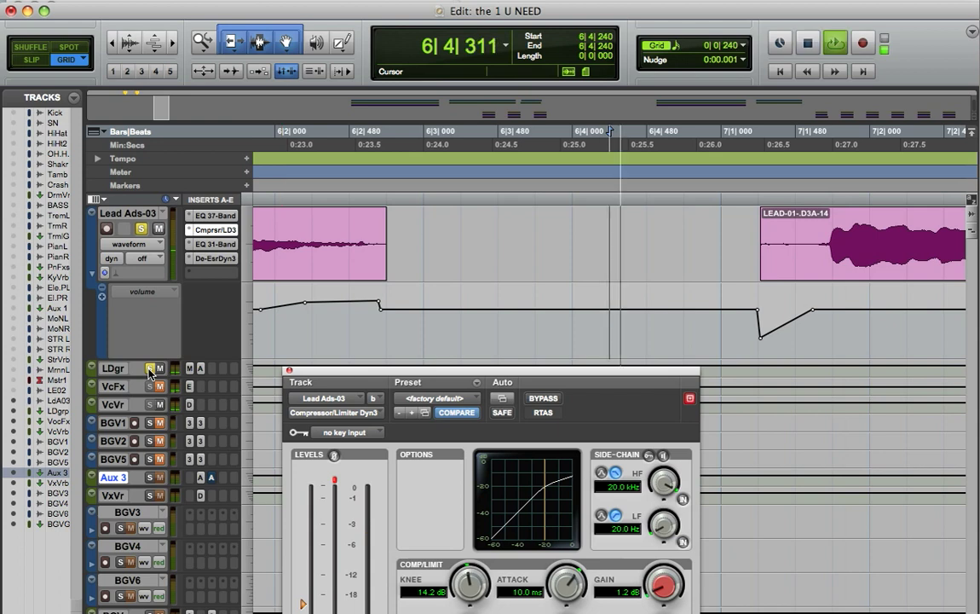
{"action": "key", "text": "space"}
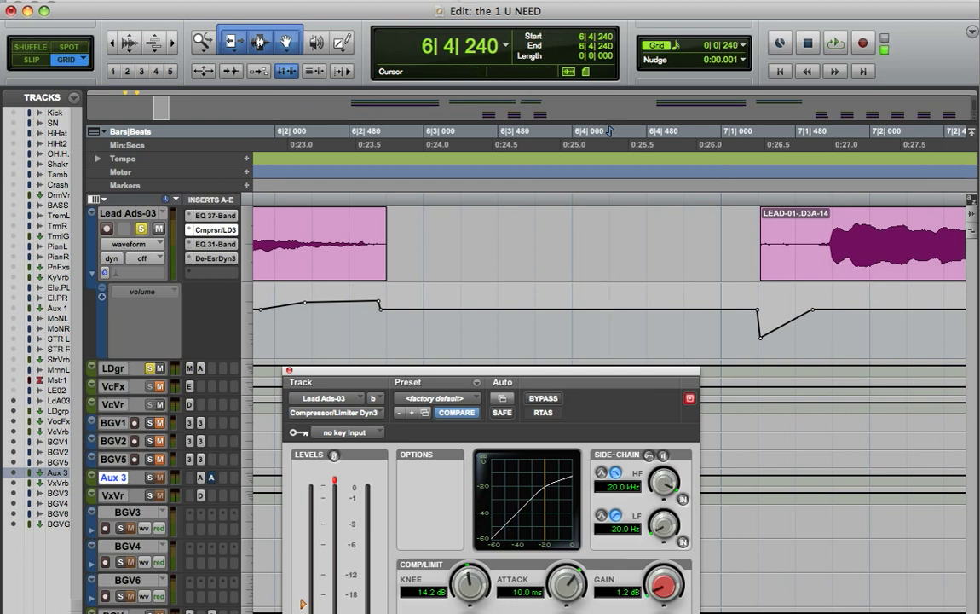
Play the soloed vocal twice from 7|2|240 across the second volume dip in clip LEAD-01-.D3A-14.
{"action": "left_click_drag", "start_coordinate": [609, 130], "coordinate": [306, 130]}
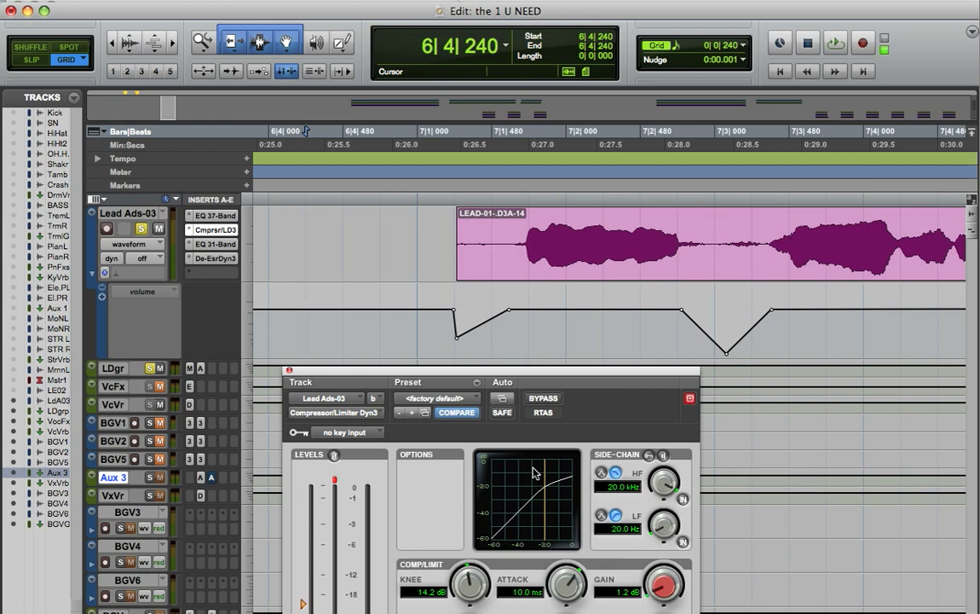
{"action": "left_click", "coordinate": [614, 305]}
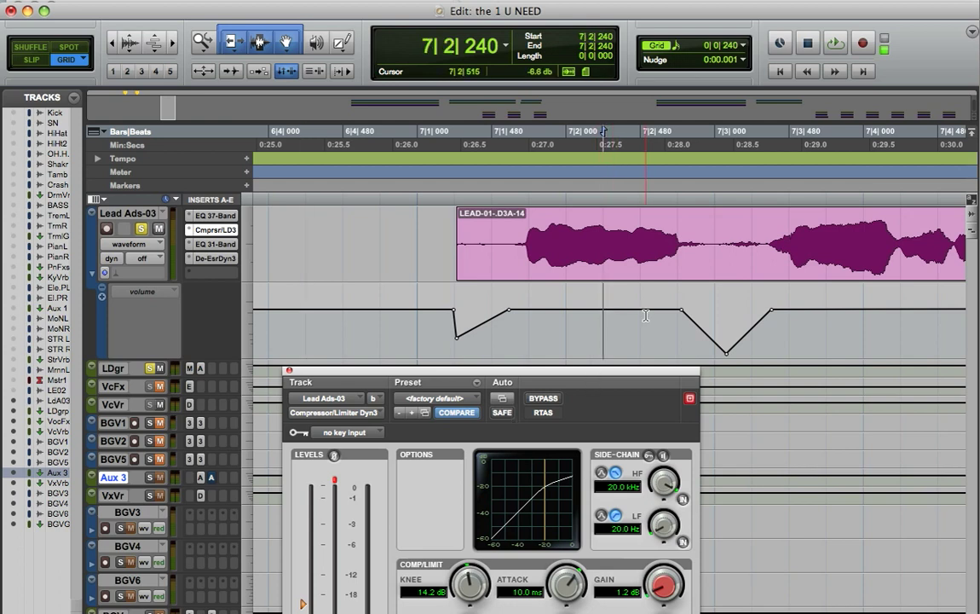
{"action": "key", "text": "space"}
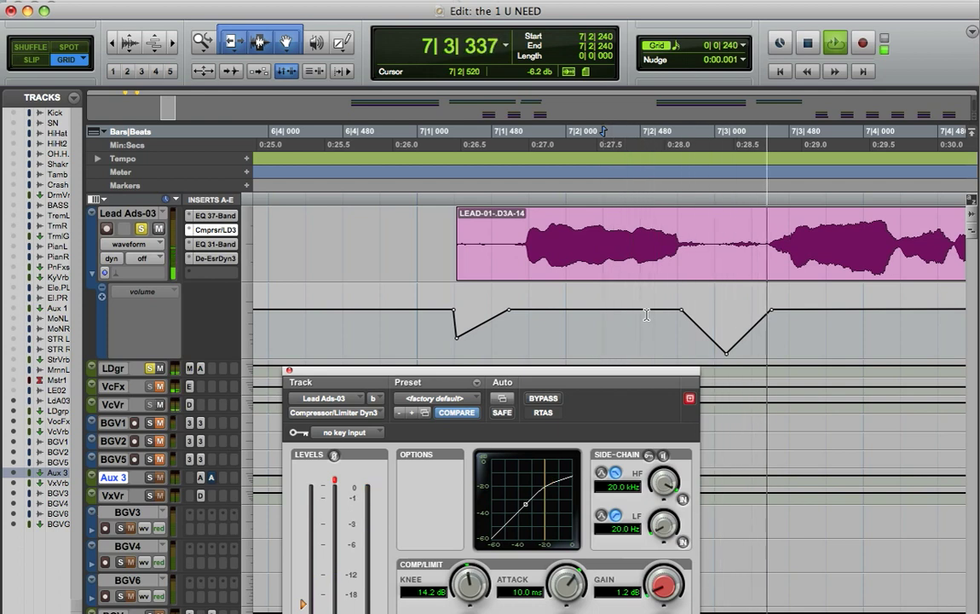
{"action": "key", "text": "space"}
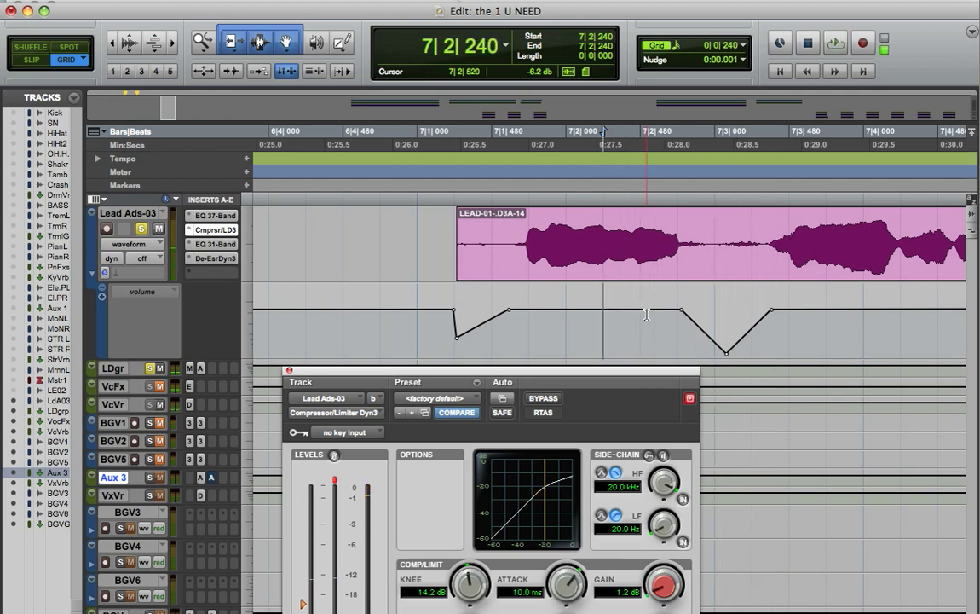
{"action": "key", "text": "space"}
{"action": "key", "text": "space"}
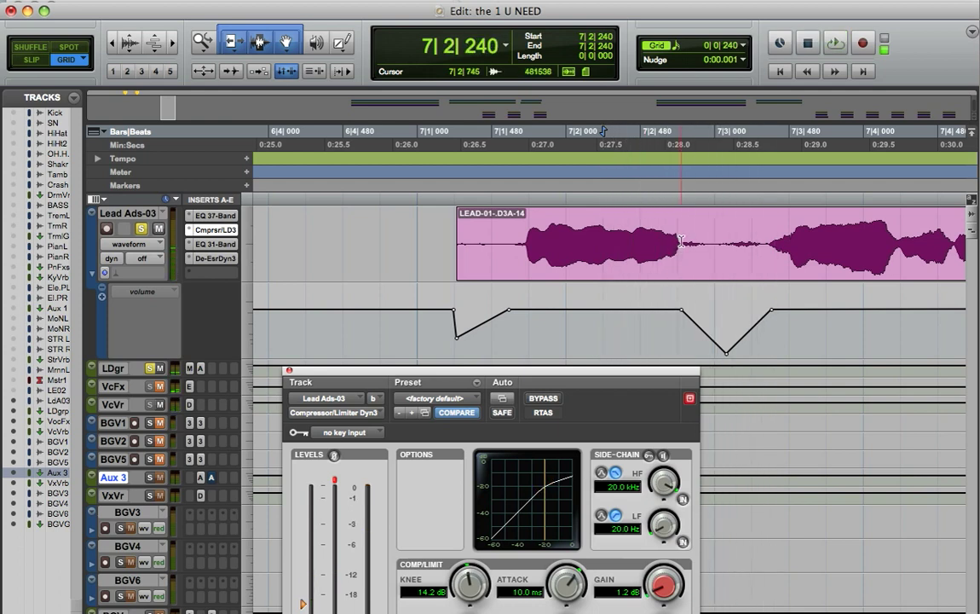
In Slip mode, select the quiet passage of the lead vocal from 7|2|720 to 7|3|367 and play it.
{"action": "left_click_drag", "start_coordinate": [681, 241], "coordinate": [772, 249]}
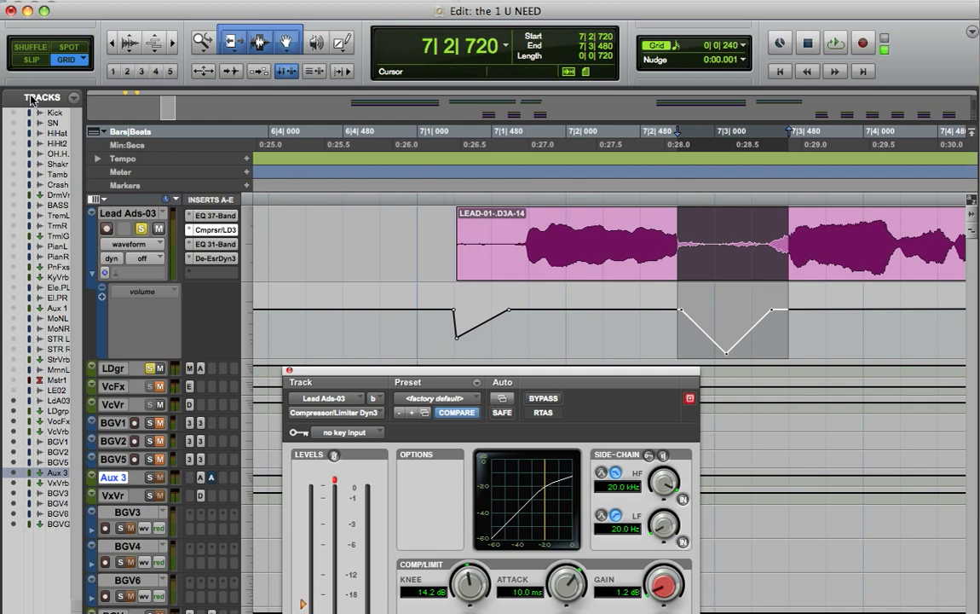
{"action": "left_click", "coordinate": [44, 63]}
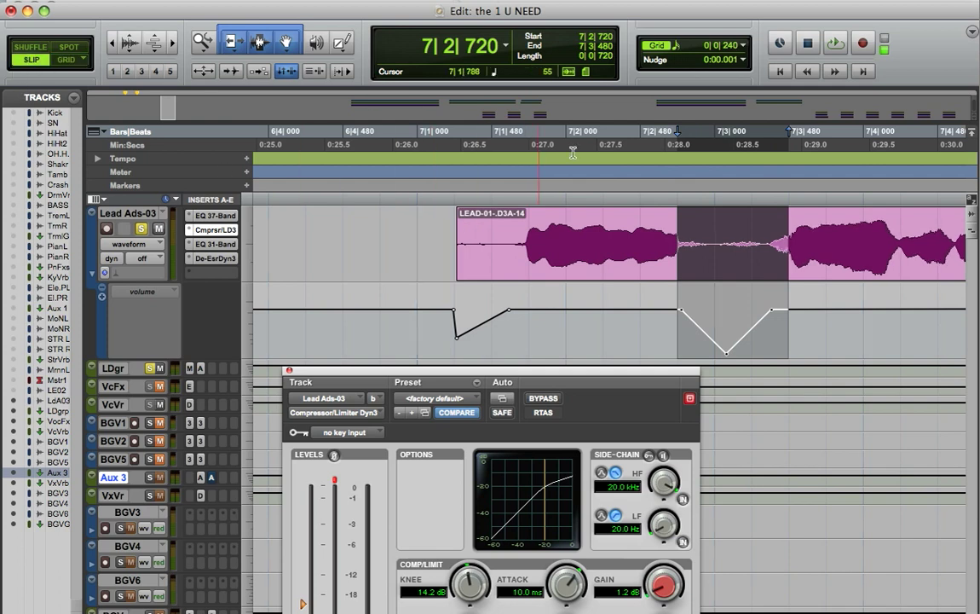
{"action": "left_click", "coordinate": [771, 236], "text": "shift"}
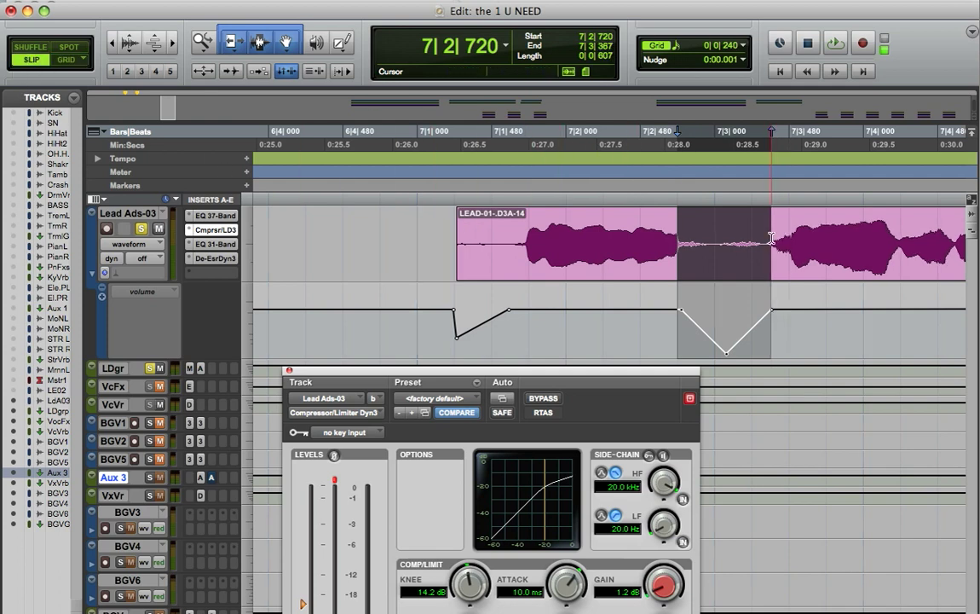
{"action": "key", "text": "space"}
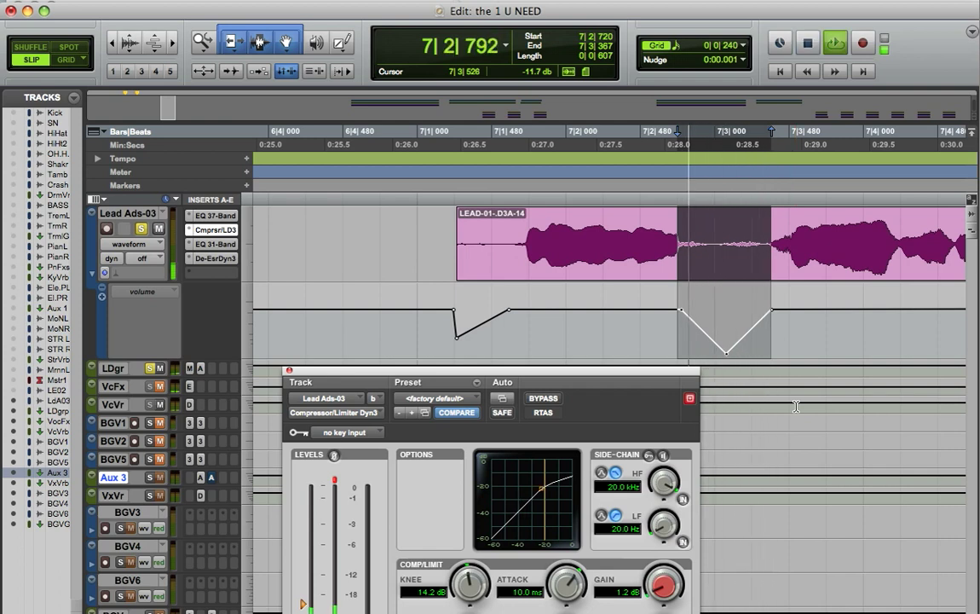
{"action": "key", "text": "space"}
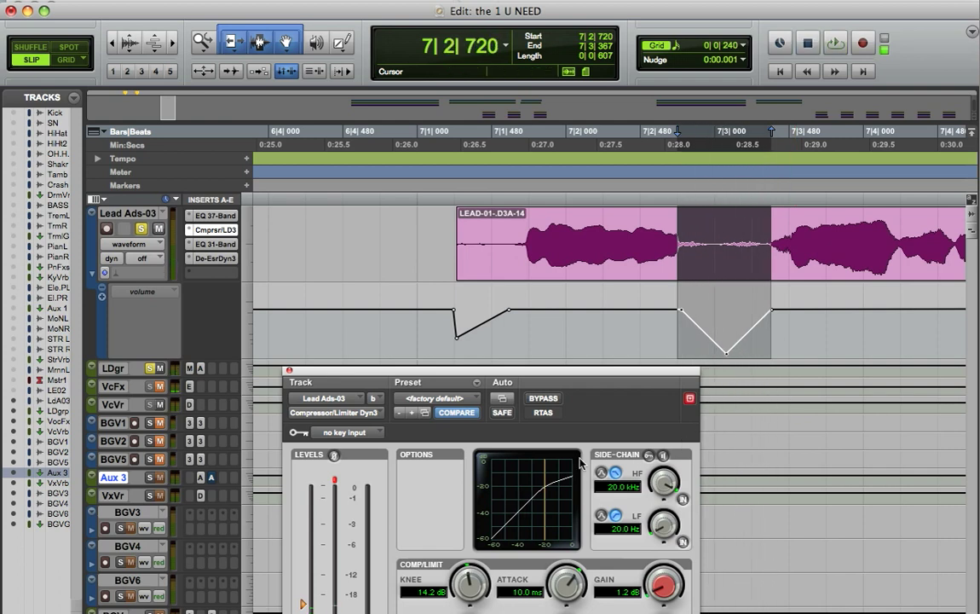
Set the Lead Ads-03 automation mode to read and play the selected quiet passage.
{"action": "left_click", "coordinate": [141, 258]}
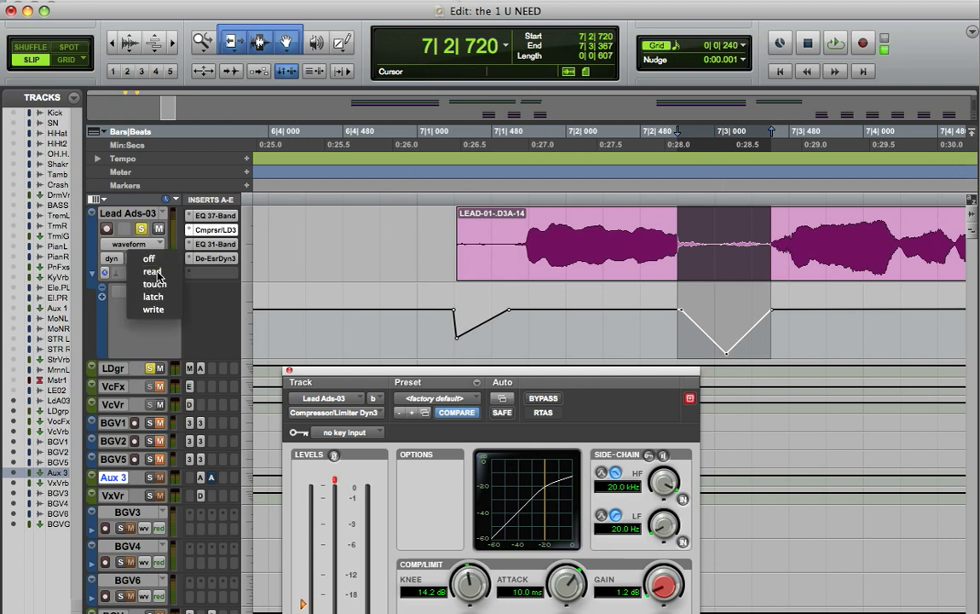
{"action": "left_click", "coordinate": [155, 272]}
{"action": "key", "text": "space"}
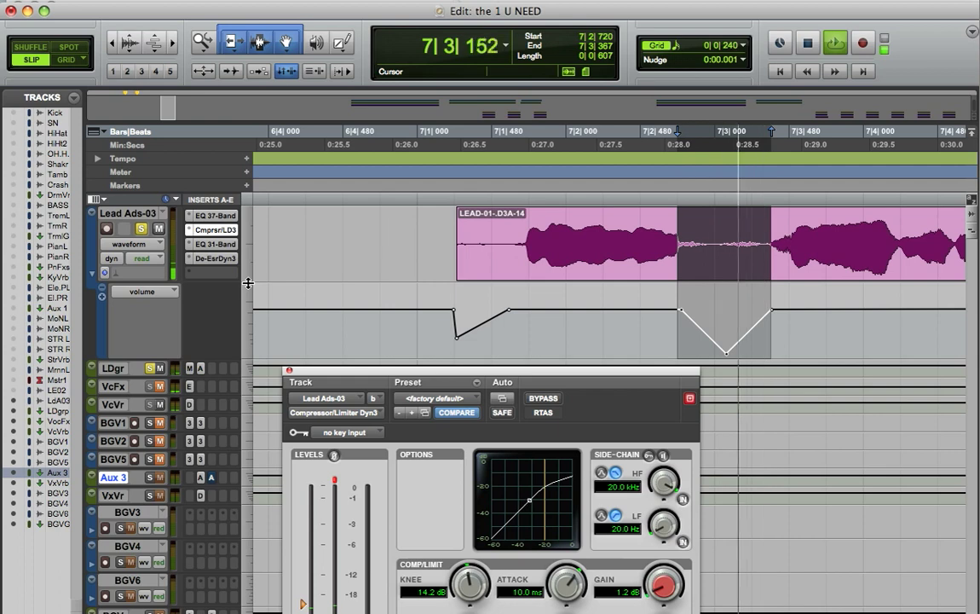
{"action": "key", "text": "space"}
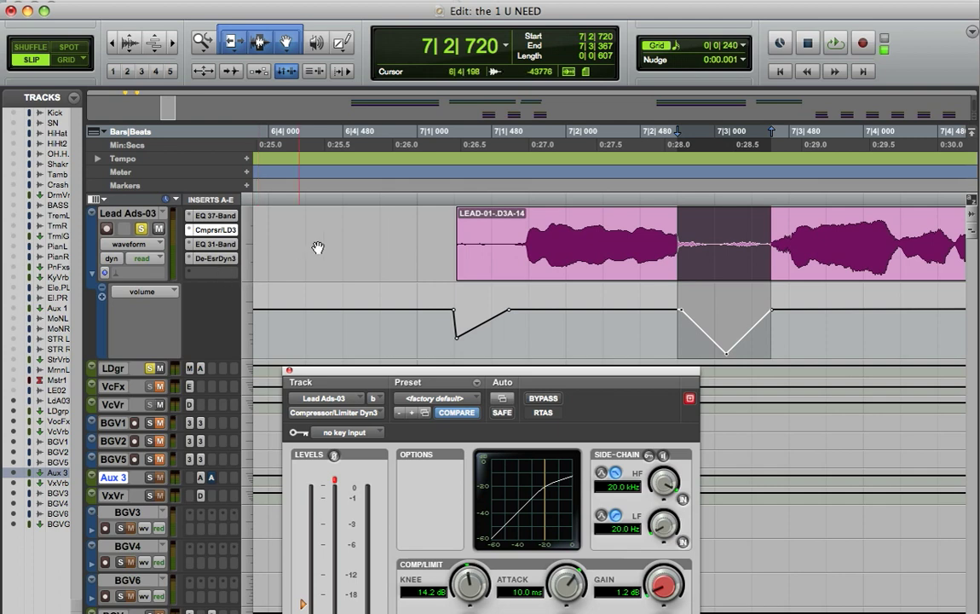
Play the soloed lead vocal from 7|1|162 through clip LEAD-01-.D3A-14 with volume automation in read mode.
{"action": "left_click", "coordinate": [442, 234]}
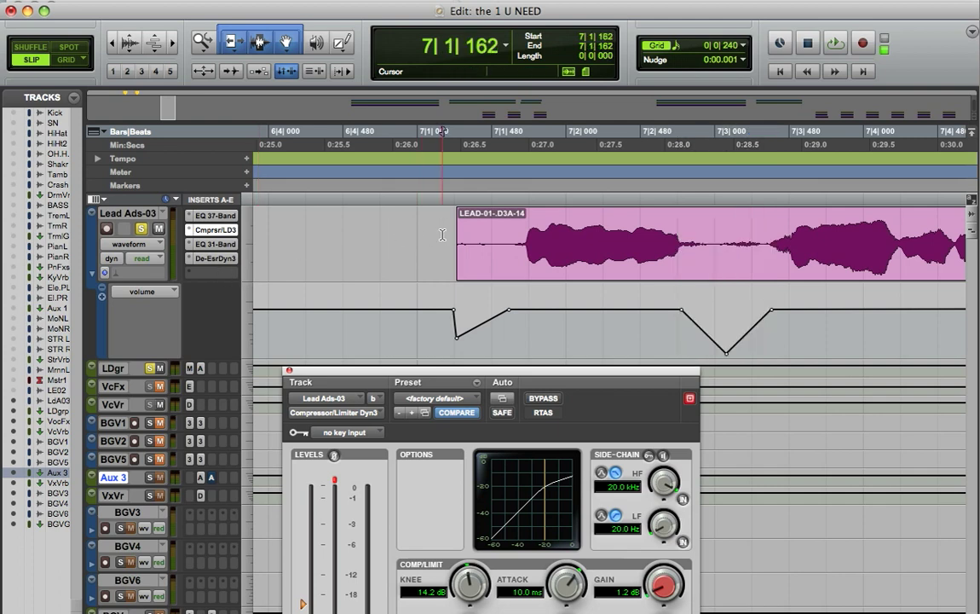
{"action": "key", "text": "space"}
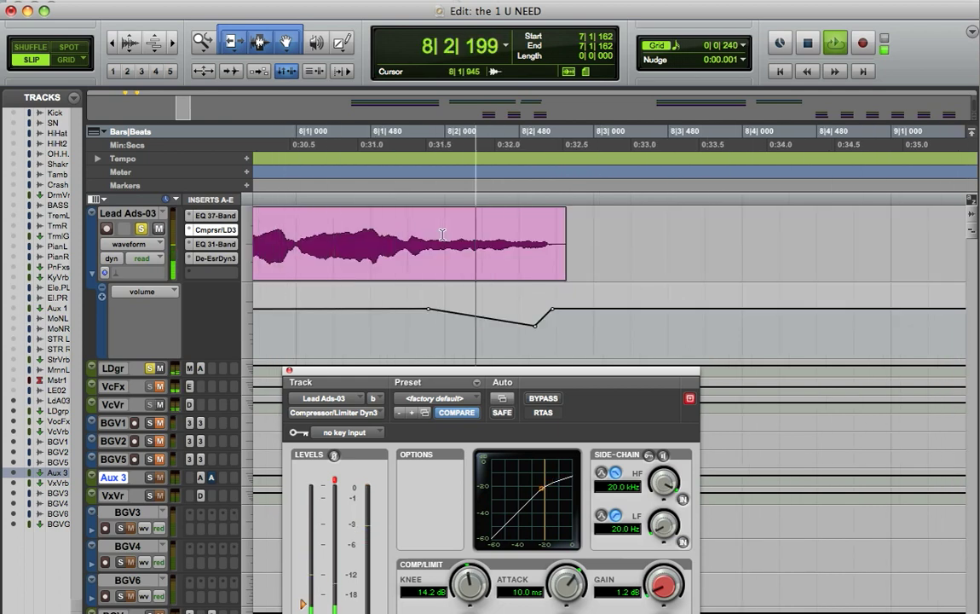
{"action": "key", "text": "space"}
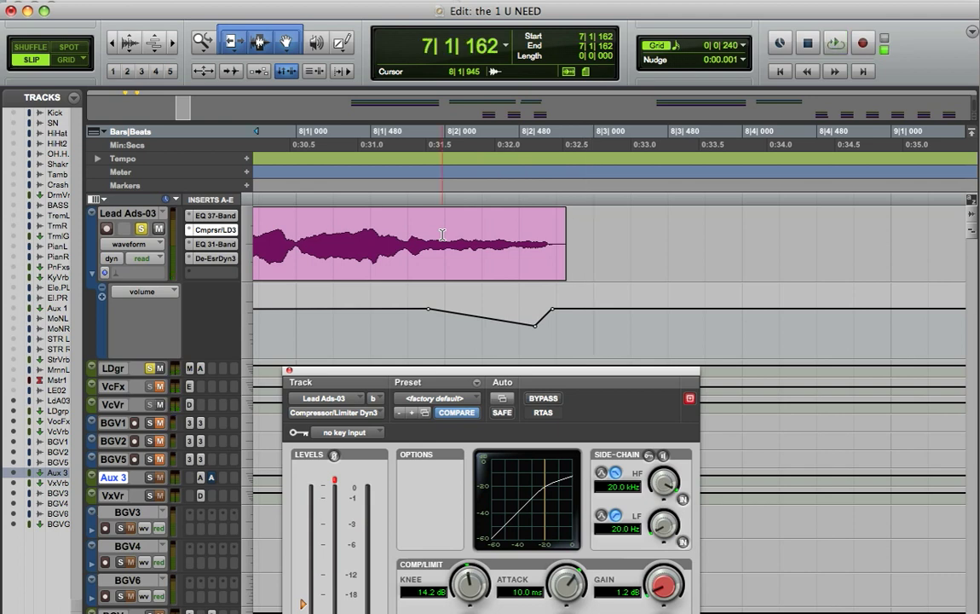
Unsolo the LDgr and Lead Ads-03 tracks to bring back the full mix.
{"action": "key", "text": "r"}
{"action": "key", "text": "r"}
{"action": "key", "text": "r"}
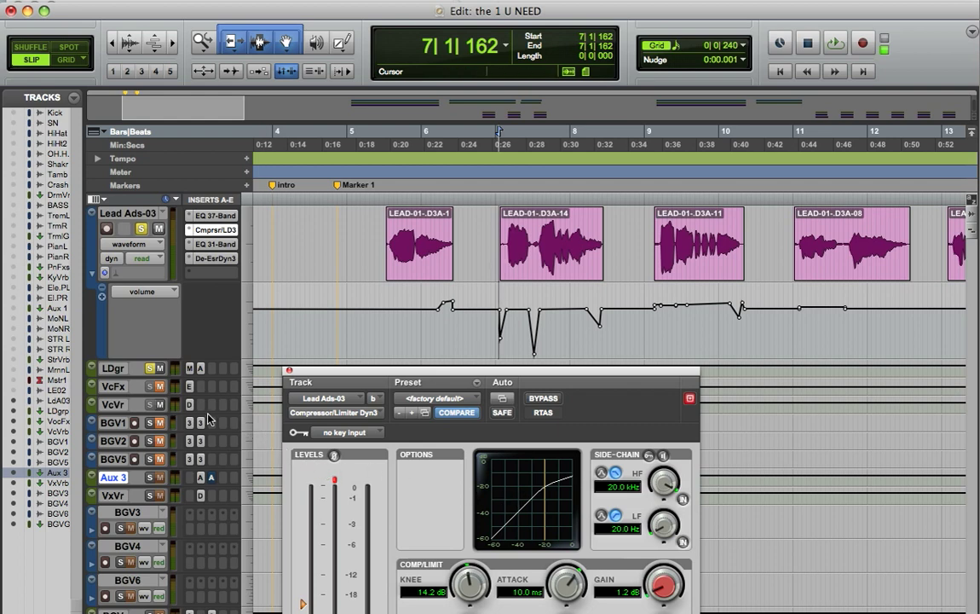
{"action": "left_click", "coordinate": [151, 369]}
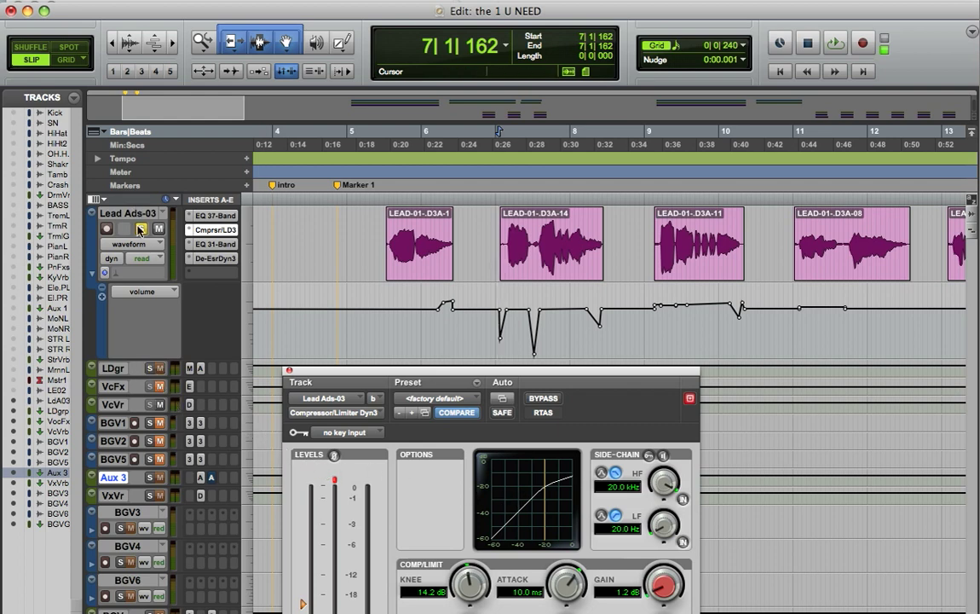
{"action": "left_click", "coordinate": [140, 228]}
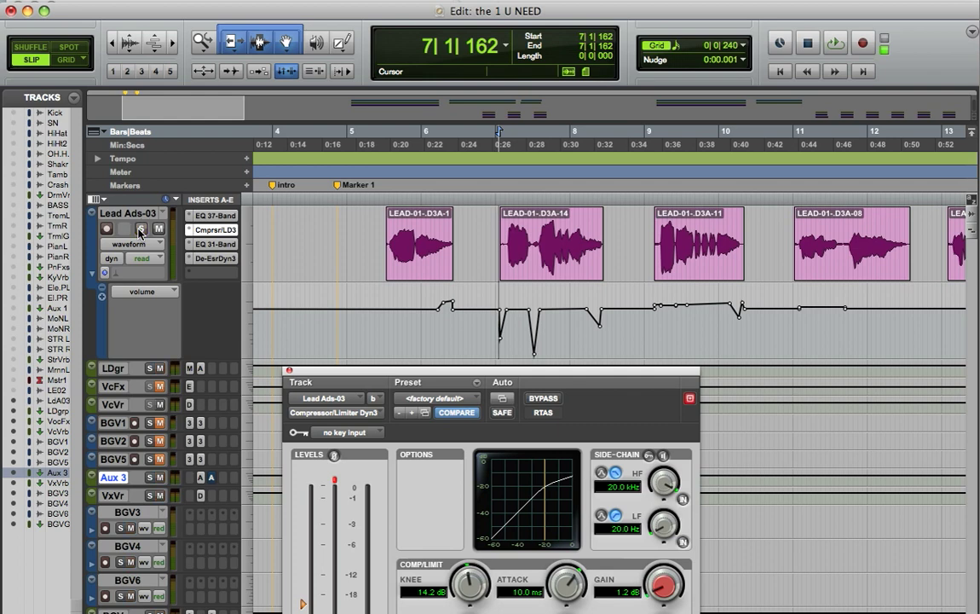
Play the full mix from 4|3|823 through the first three lead vocal clips with their volume automation active.
{"action": "left_click", "coordinate": [324, 192]}
{"action": "key", "text": "space"}
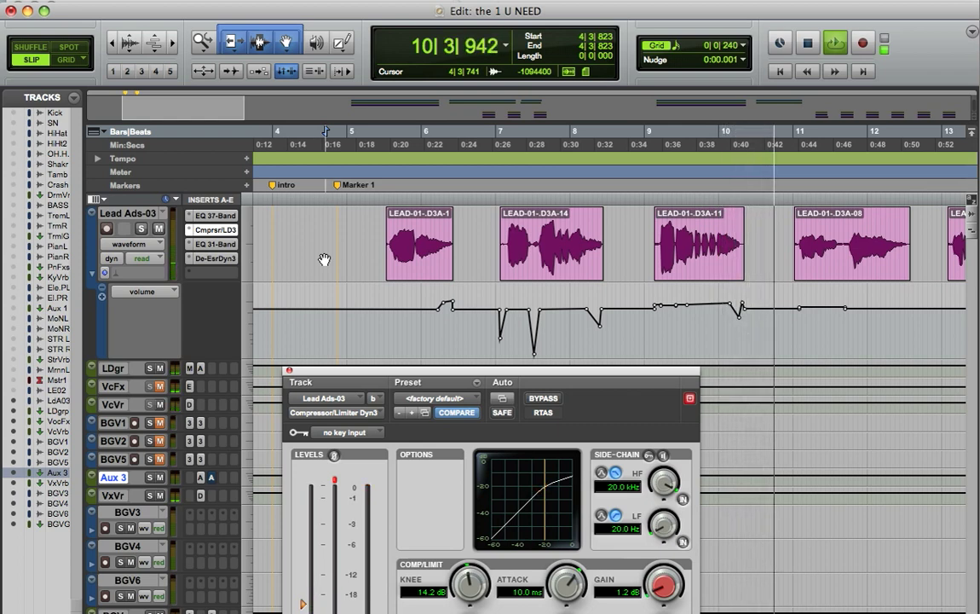
{"action": "key", "text": "space"}
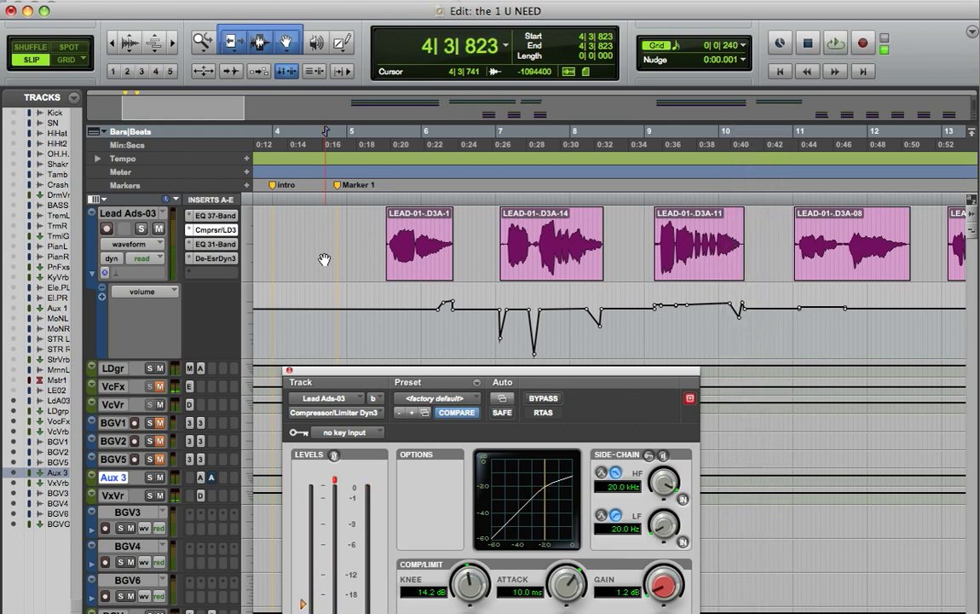